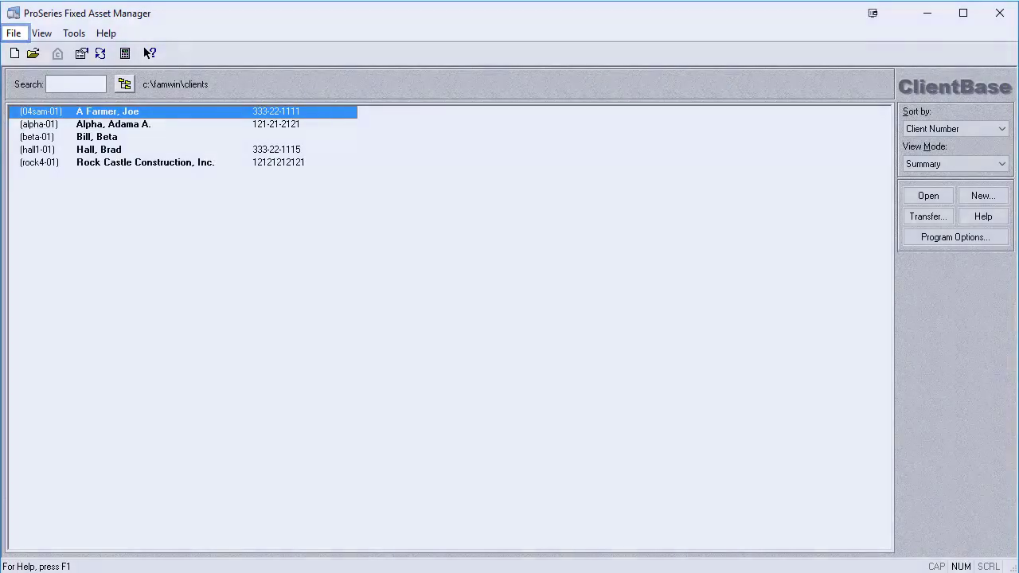
# Step: Browse the import options under the File > Import menu
pyautogui.hotkey('alt', 'f')
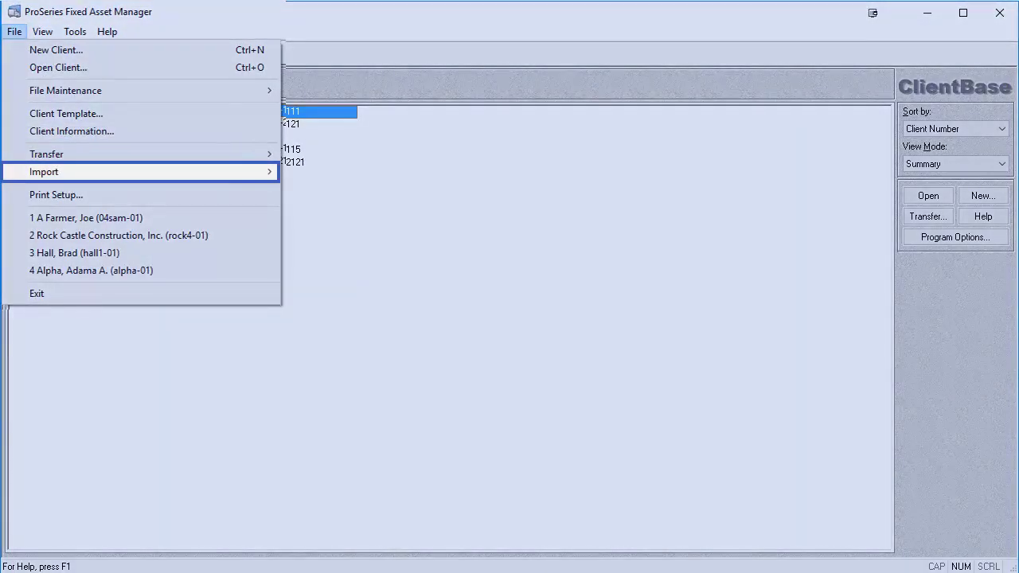
pyautogui.press('i')
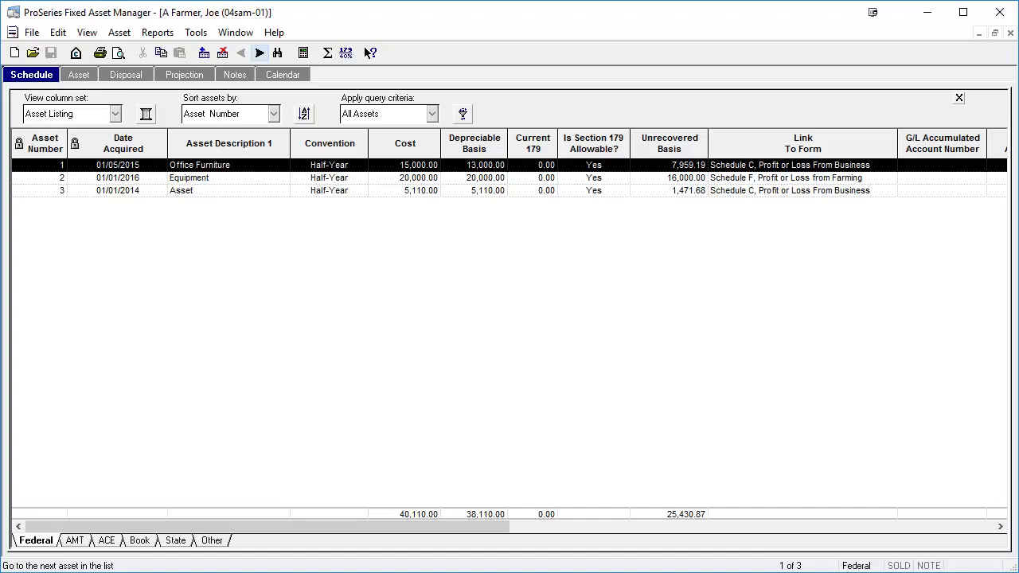
pyautogui.hotkey('alt', 'f')
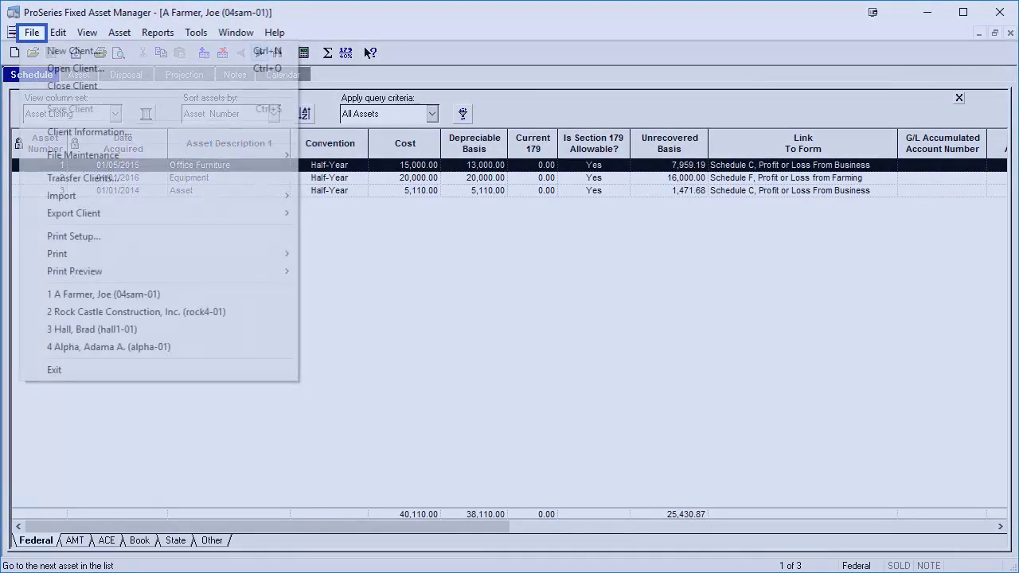
pyautogui.press('Down')
pyautogui.press('Down')
pyautogui.press('Down')
pyautogui.press('Down')
pyautogui.press('Down')
pyautogui.press('Down')
pyautogui.press('Down')
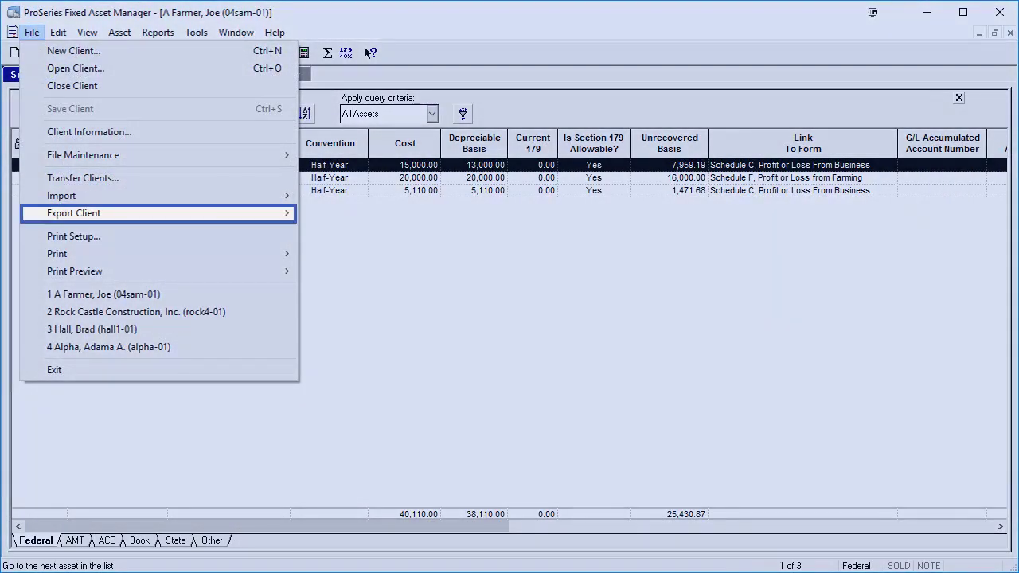
pyautogui.press('Right')
pyautogui.press('Down')
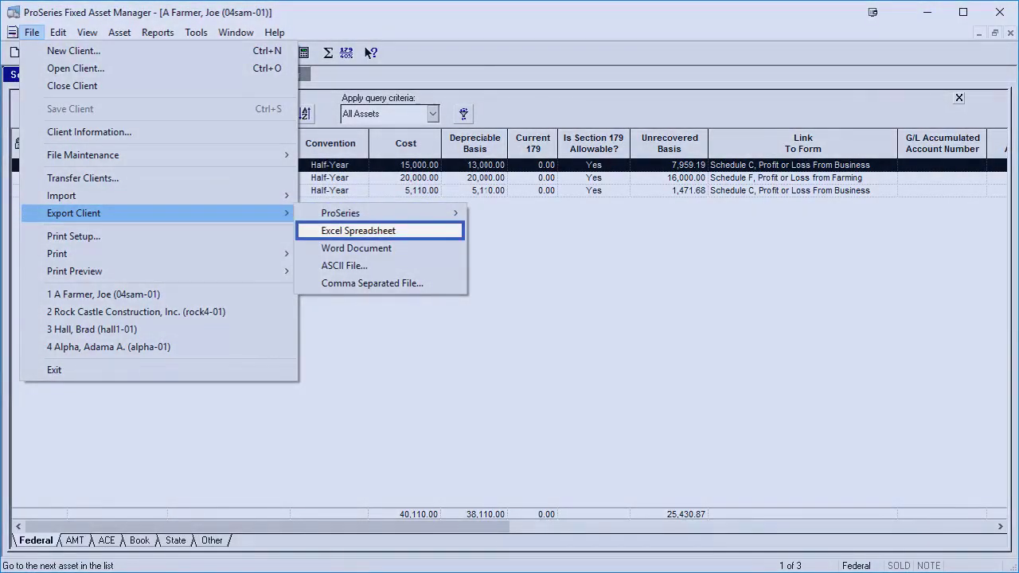
pyautogui.press('Return')
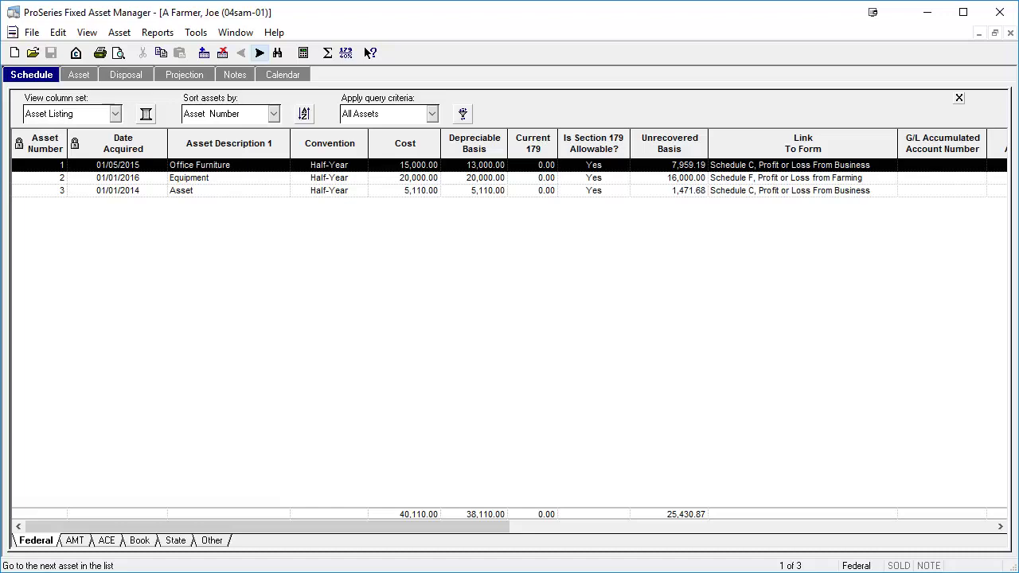
pyautogui.press('Return')
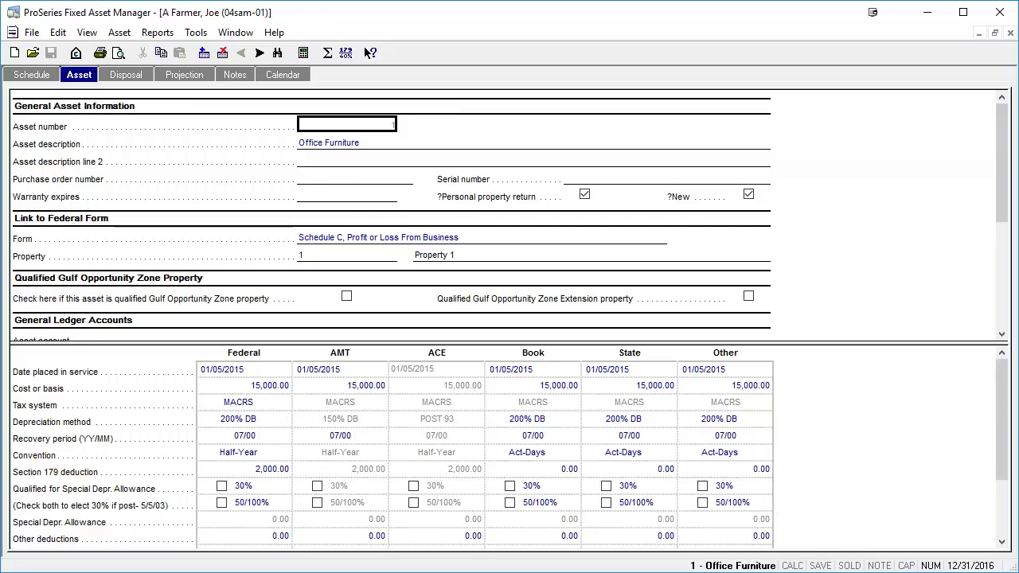
pyautogui.hotkey('ctrl', 'shift', 'Tab')
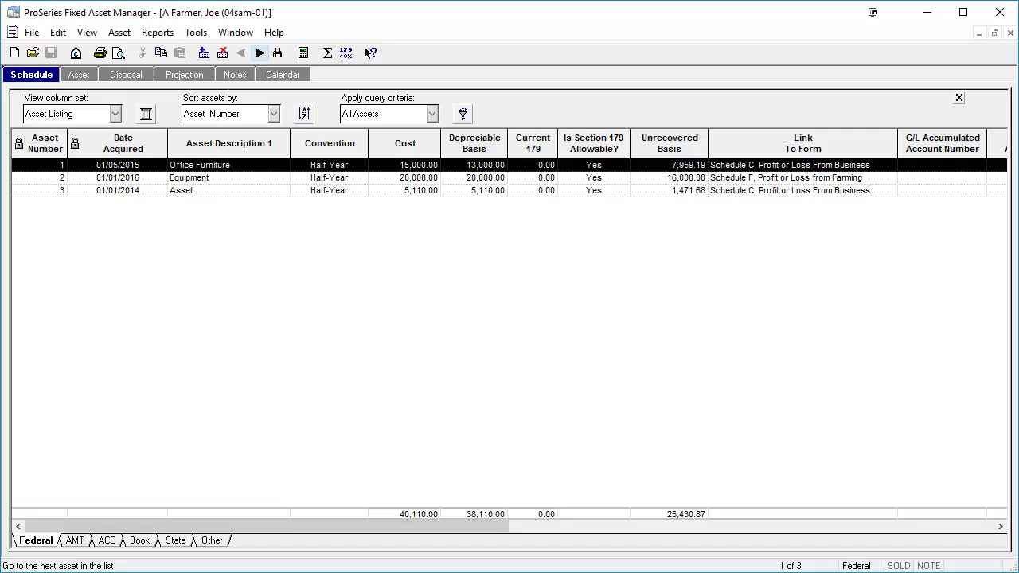
pyautogui.hotkey('alt', 'f')
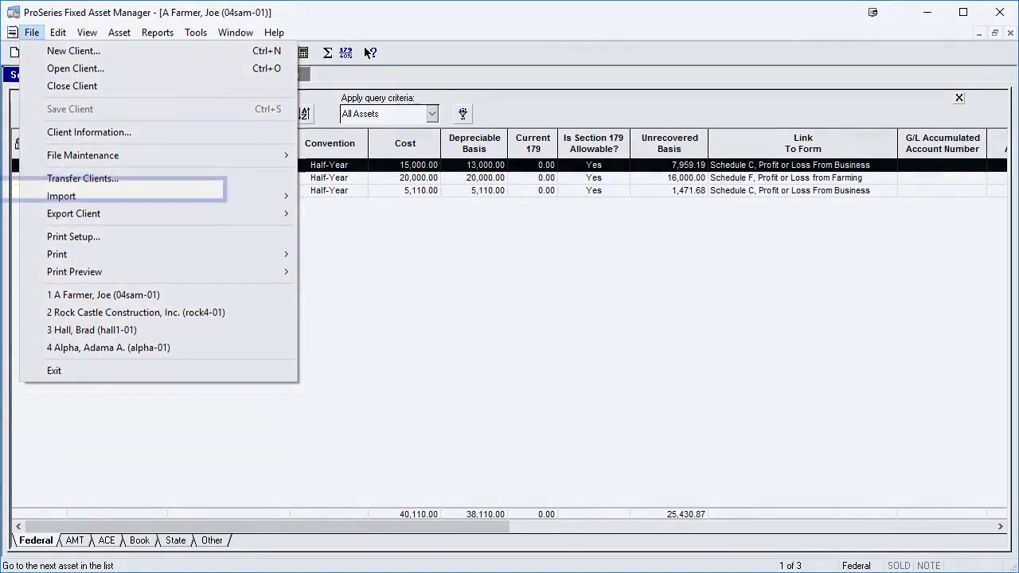
# Step: Export the farm client's assets to its ProSeries return via Export Client > ProSeries
pyautogui.press('Down')
pyautogui.press('Right')
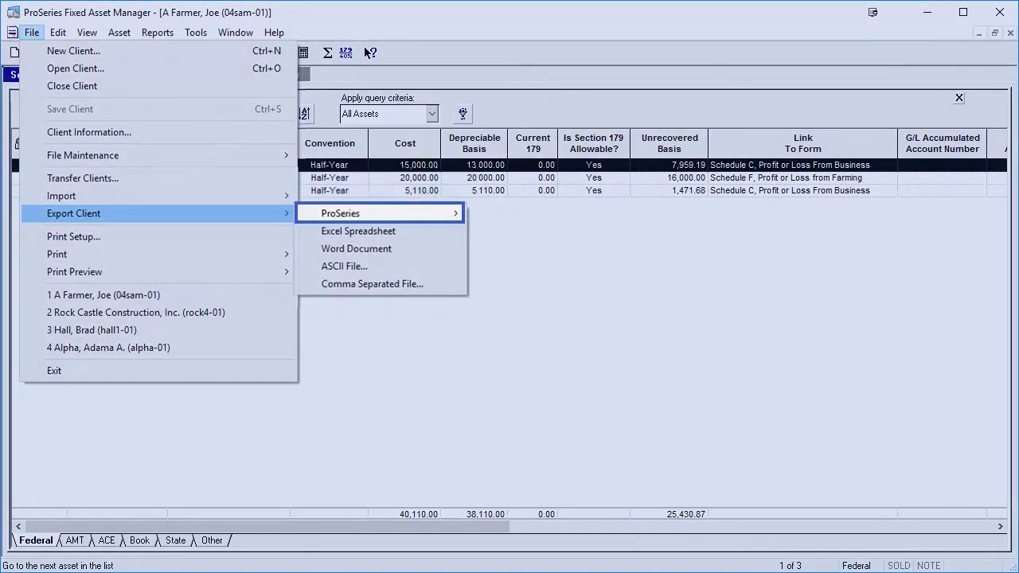
pyautogui.press('Right')
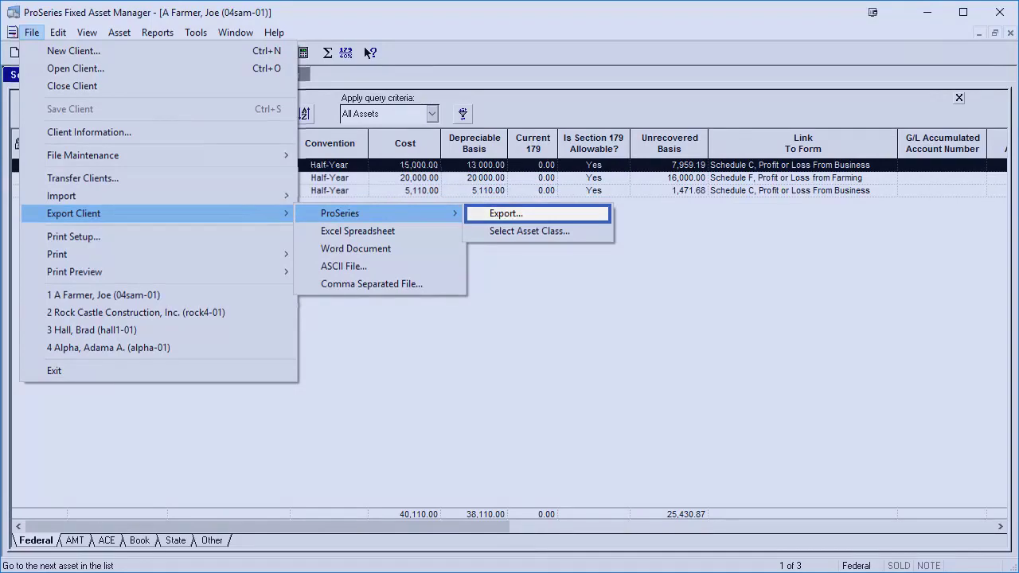
pyautogui.press('Return')
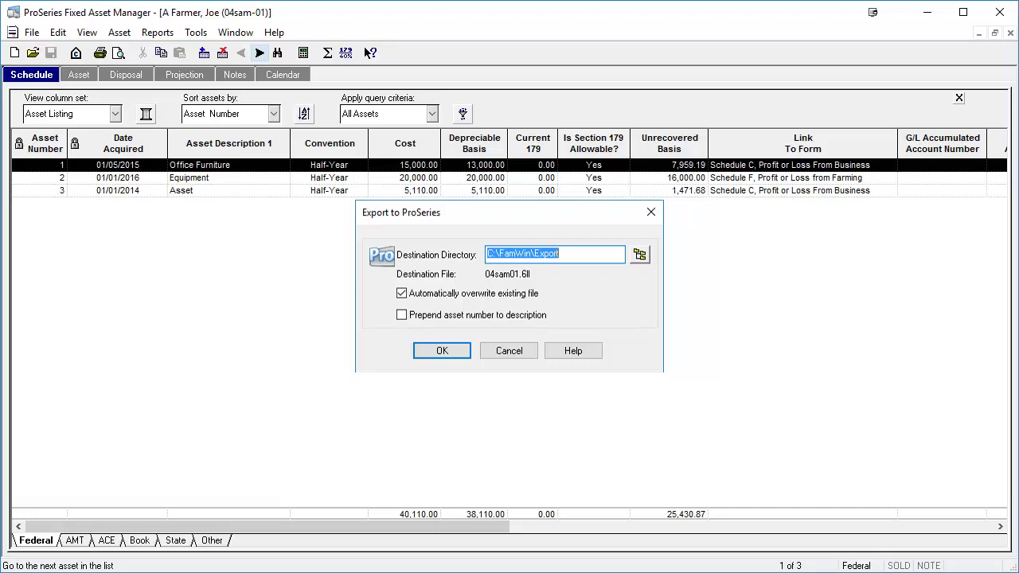
pyautogui.press('Return')
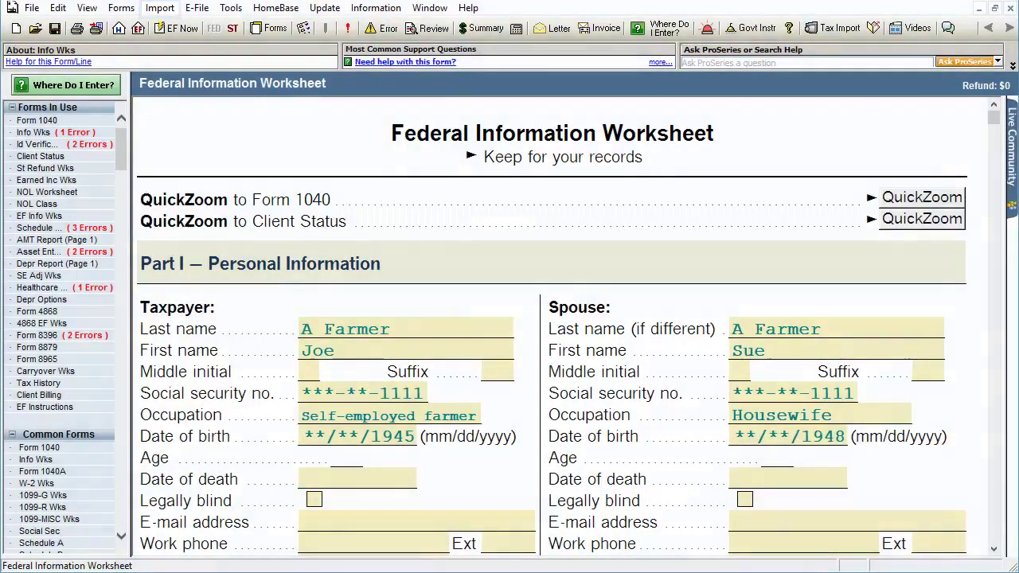
# Step: Run the Fixed Asset Import into the farm client's return and dismiss the success message
pyautogui.click(159, 8)
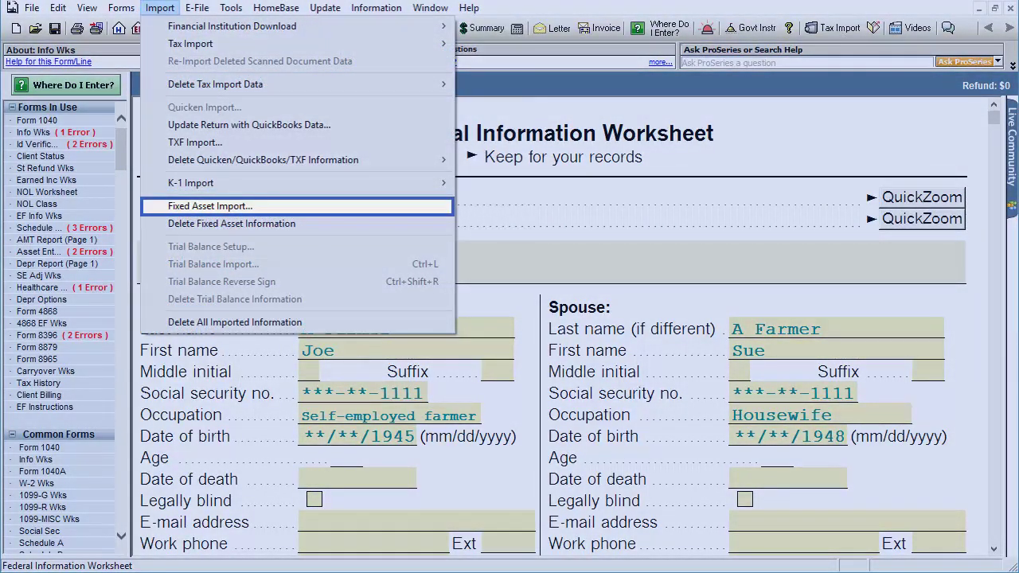
pyautogui.press('Escape')
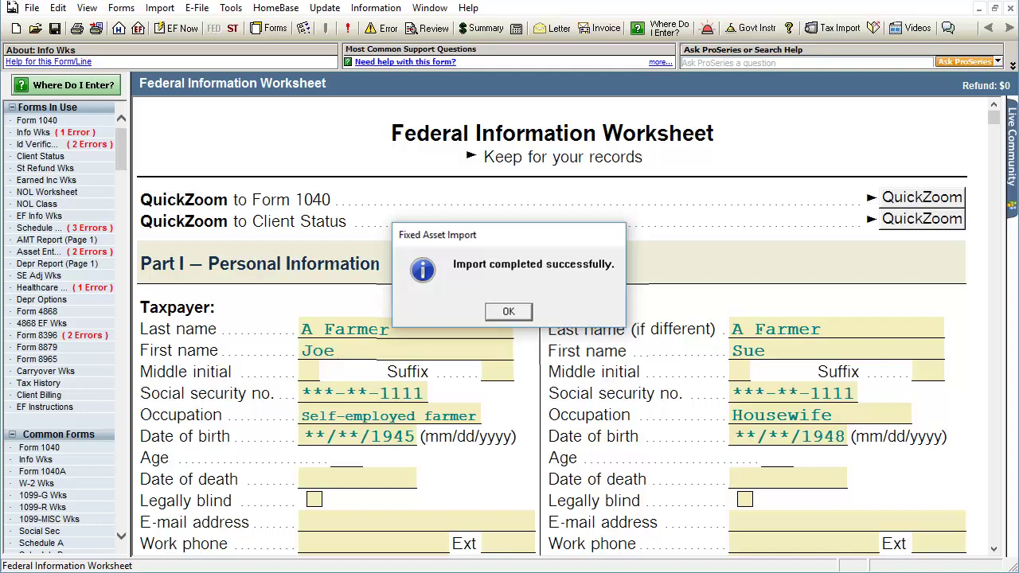
pyautogui.press('Return')
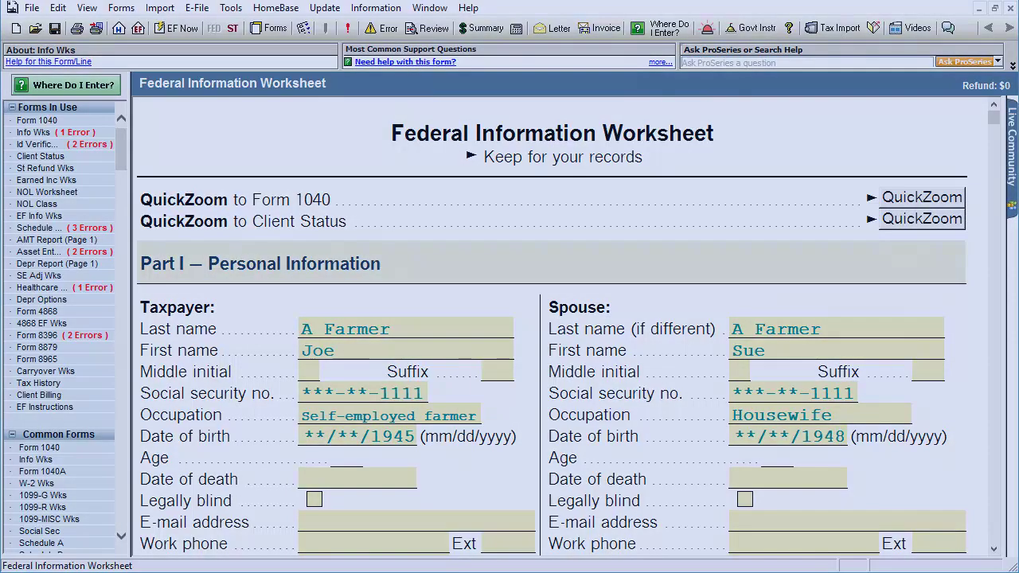
pyautogui.click(159, 7)
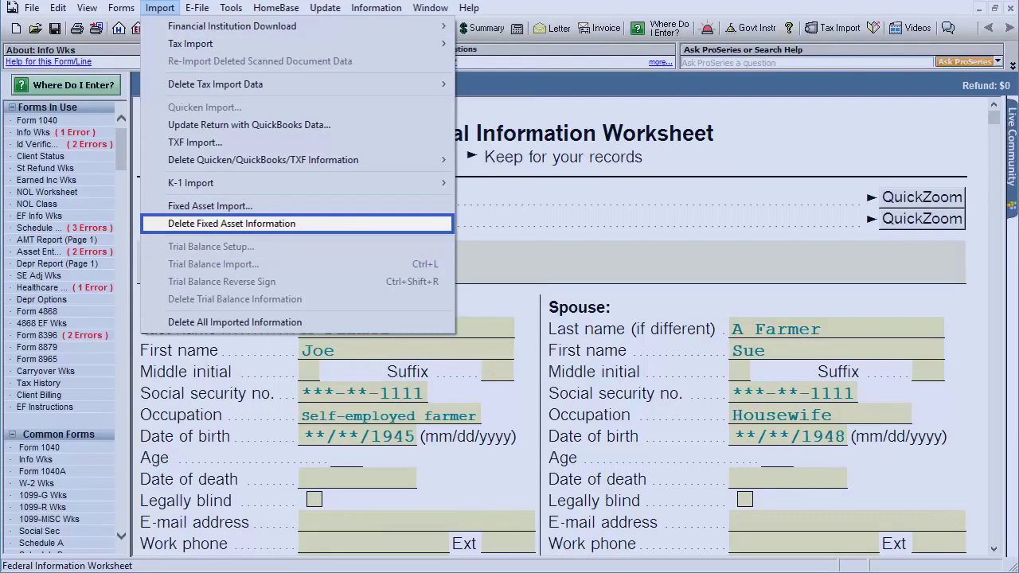
# Step: Delete all imported fixed asset information from the return and confirm it
pyautogui.press('Return')
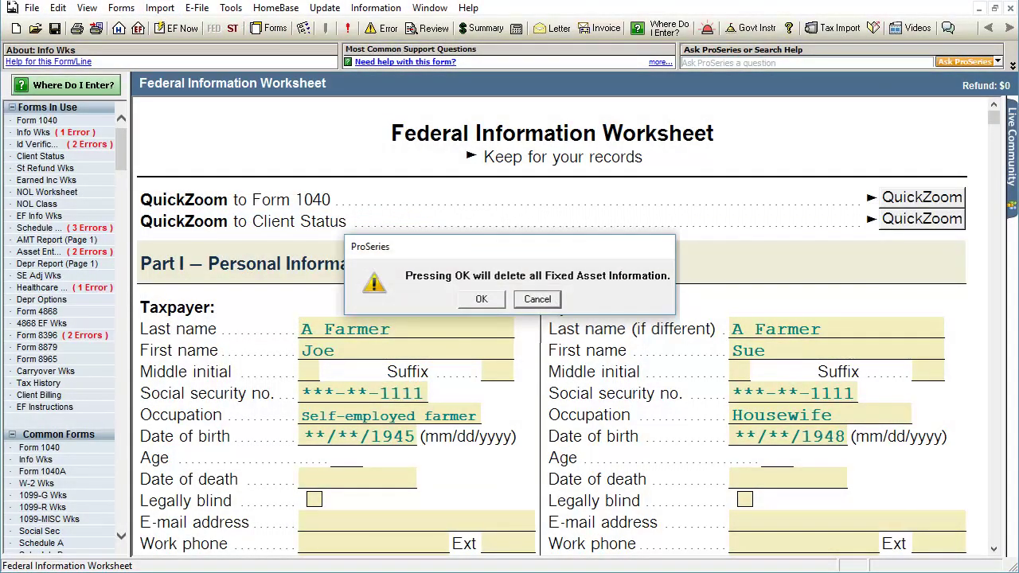
pyautogui.press('Return')
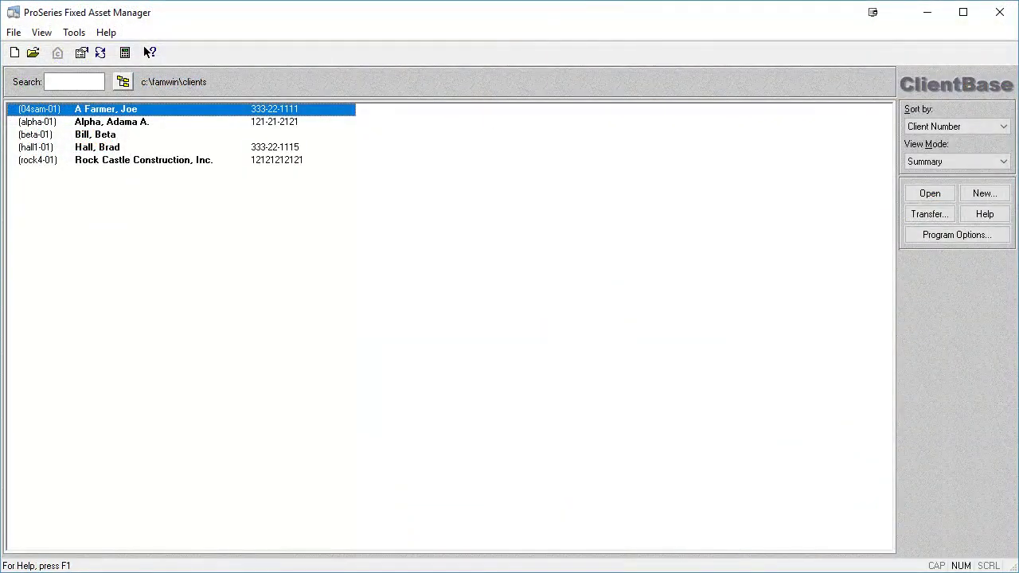
# Step: Open the ProSeries Tax import list and select the client's 1040 return
pyautogui.hotkey('alt', 'f')
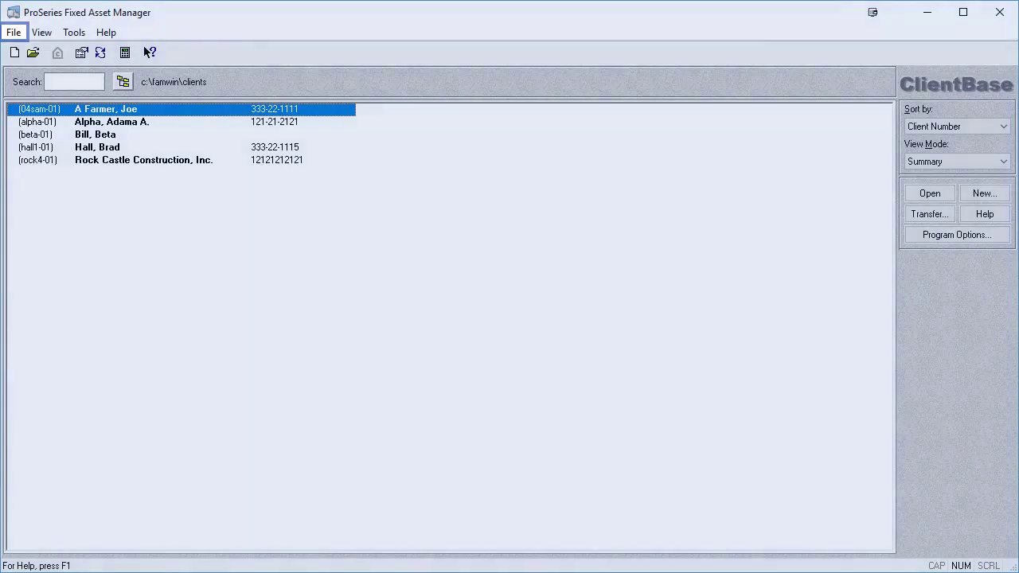
pyautogui.press('Down')
pyautogui.press('Down')
pyautogui.press('Down')
pyautogui.press('Down')
pyautogui.press('Down')
pyautogui.press('Down')
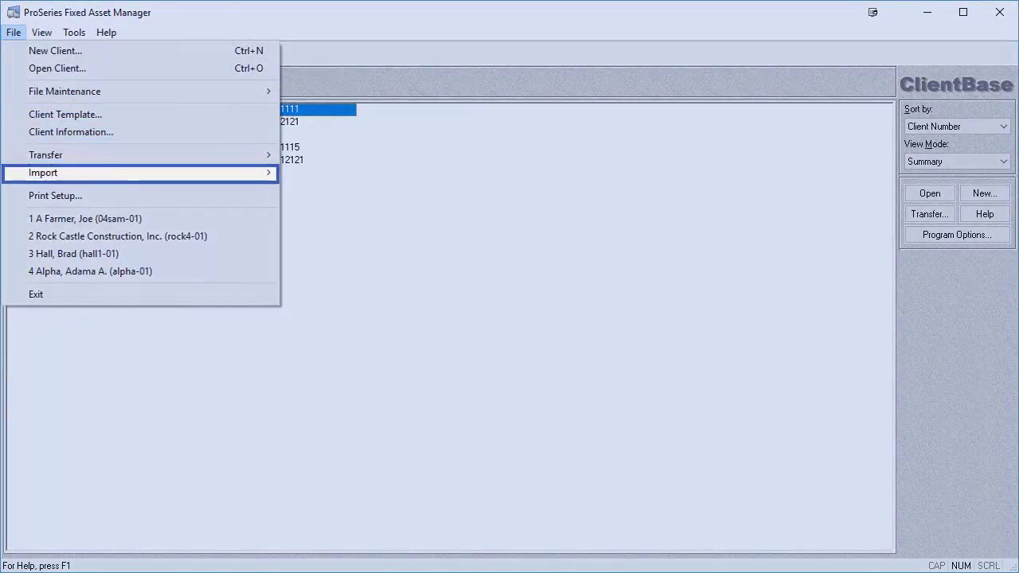
pyautogui.press('Right')
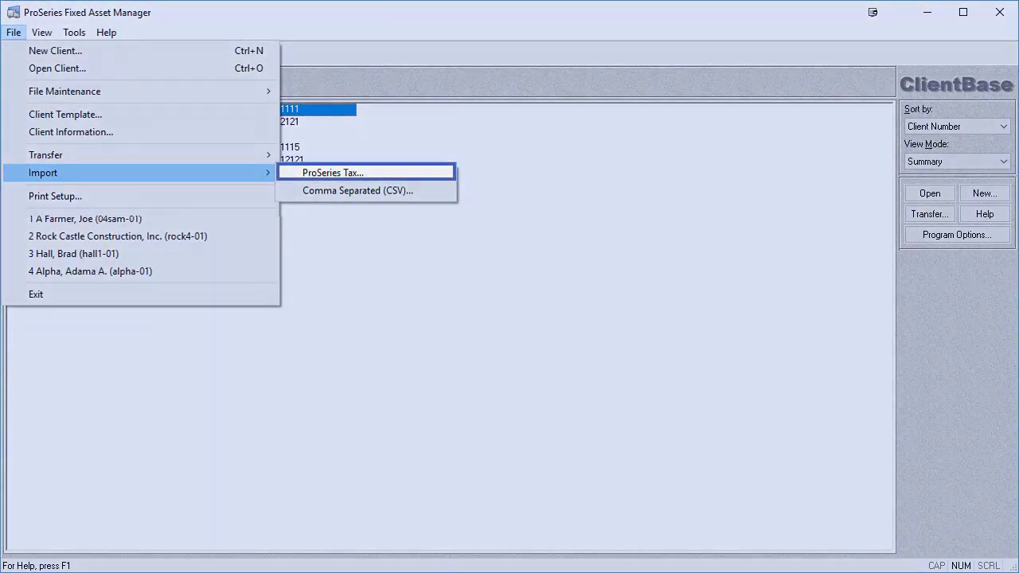
pyautogui.press('Return')
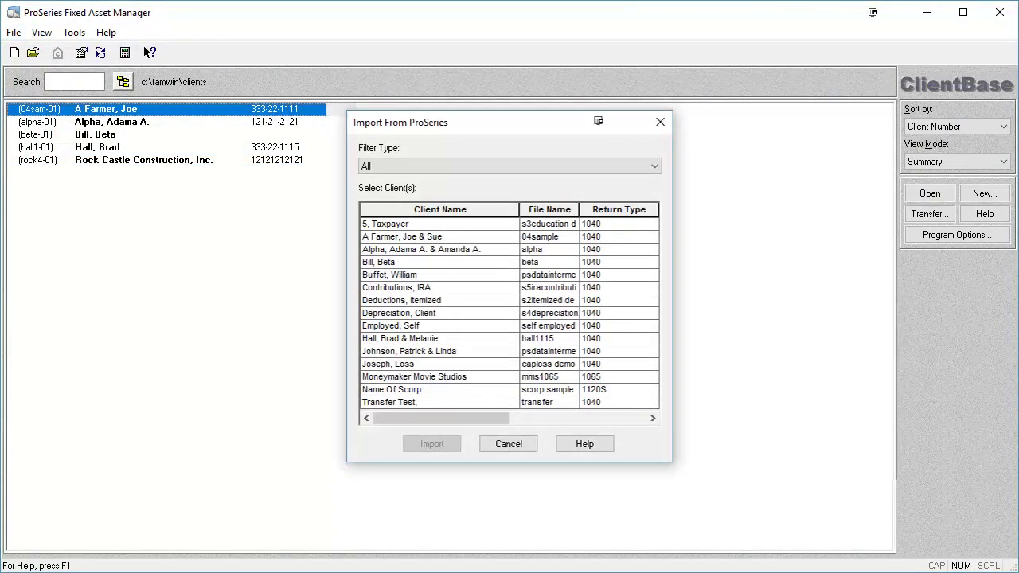
pyautogui.click(430, 287)
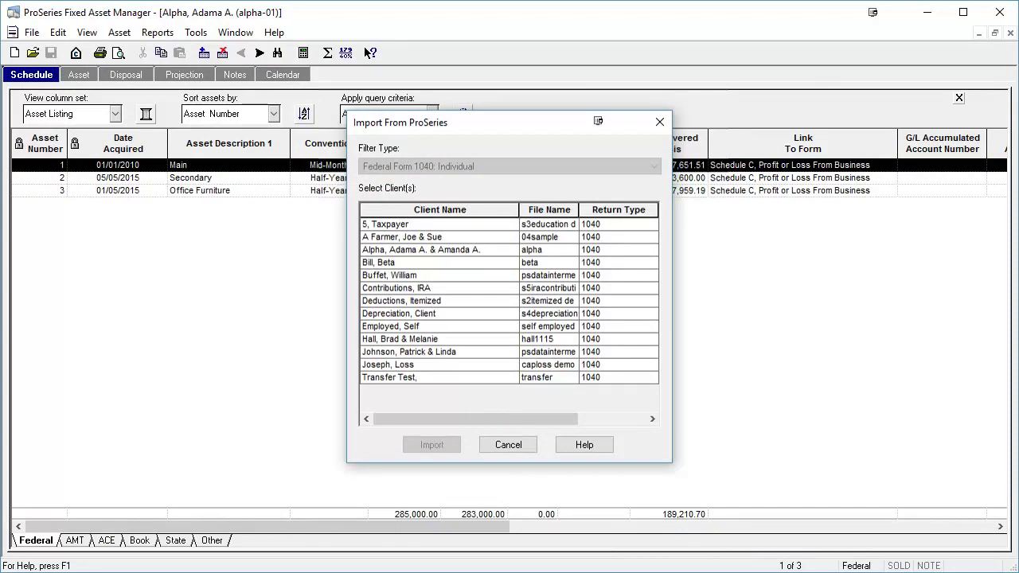
pyautogui.click(421, 249)
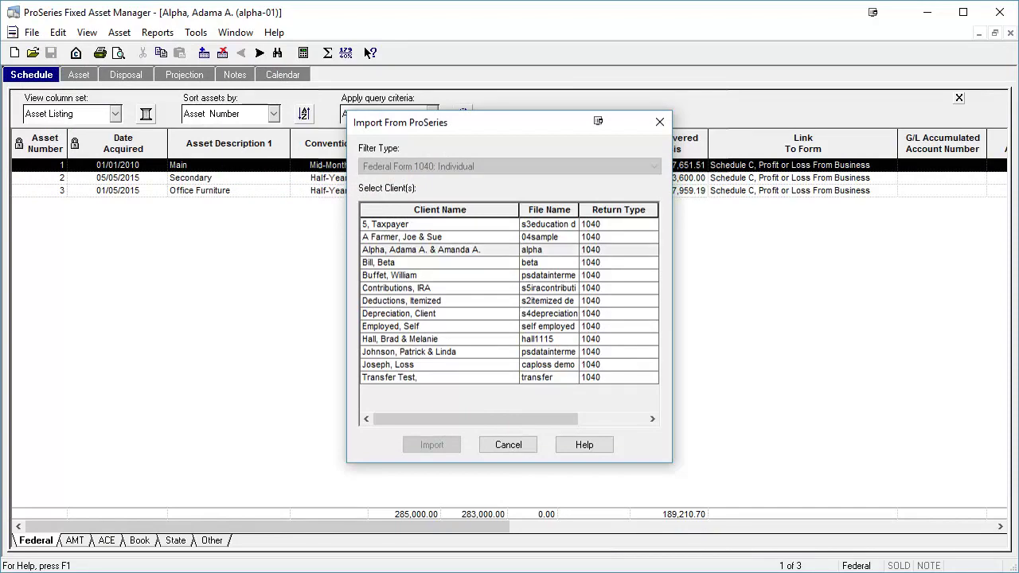